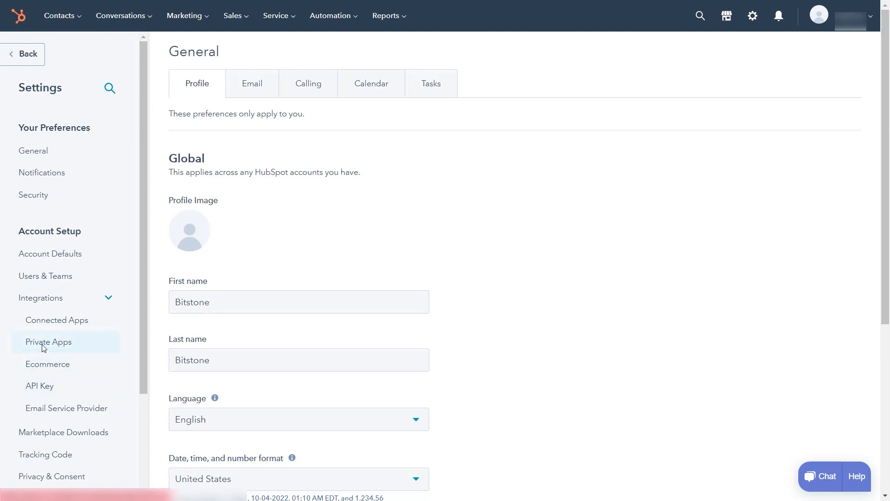
Step: Start a new private app named "AleR private app" with a logo and the description "App for integrating in the Thrive Dashboard"
click(59, 345)
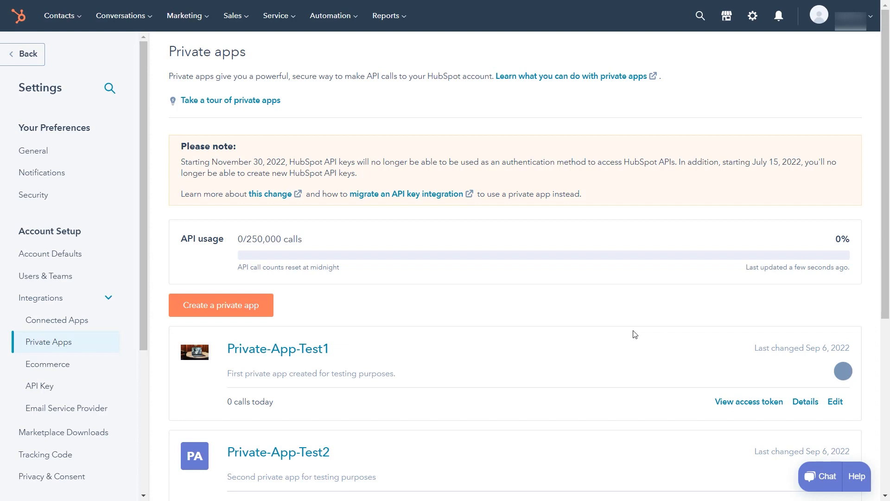
click(258, 310)
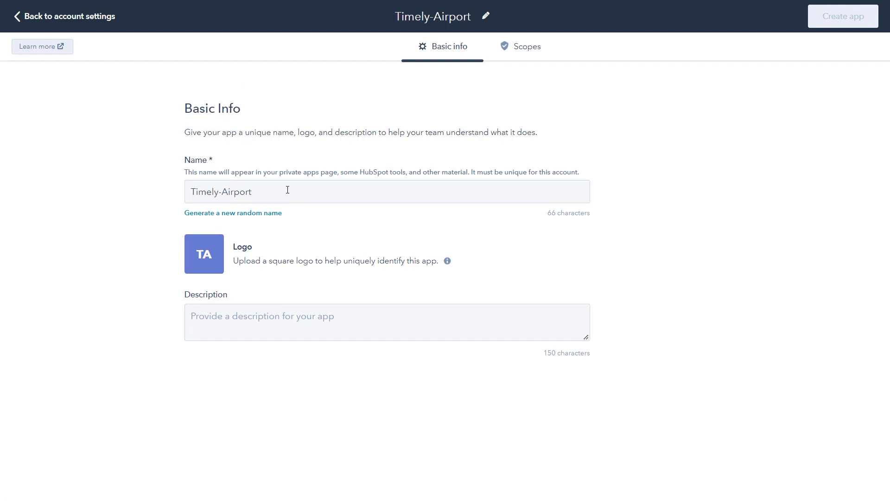
click(357, 328)
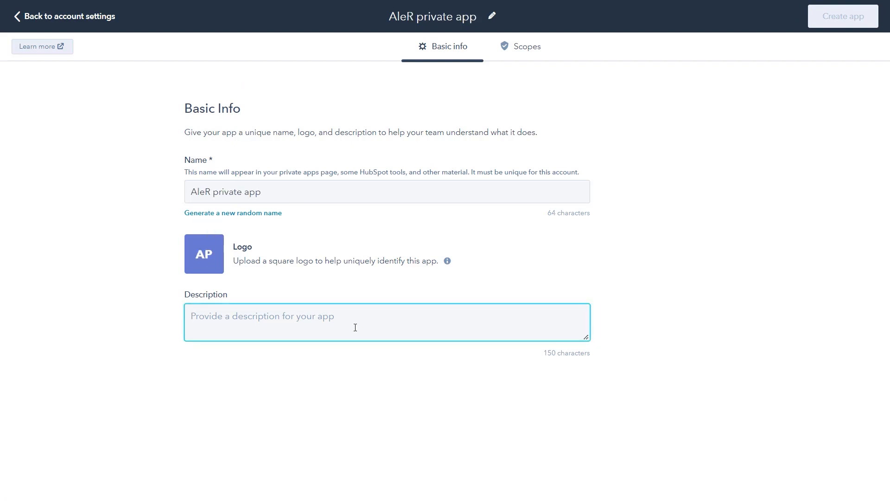
text(App for integrating in the Thrive Dashboard)
mouse_move(208, 258)
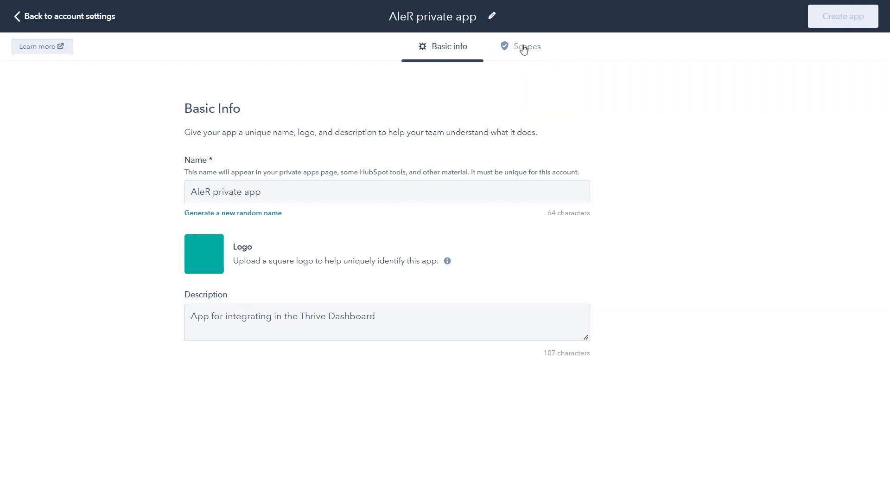
Step: Grant the private app read and write scopes for crm.lists and crm.objects.contacts
click(522, 50)
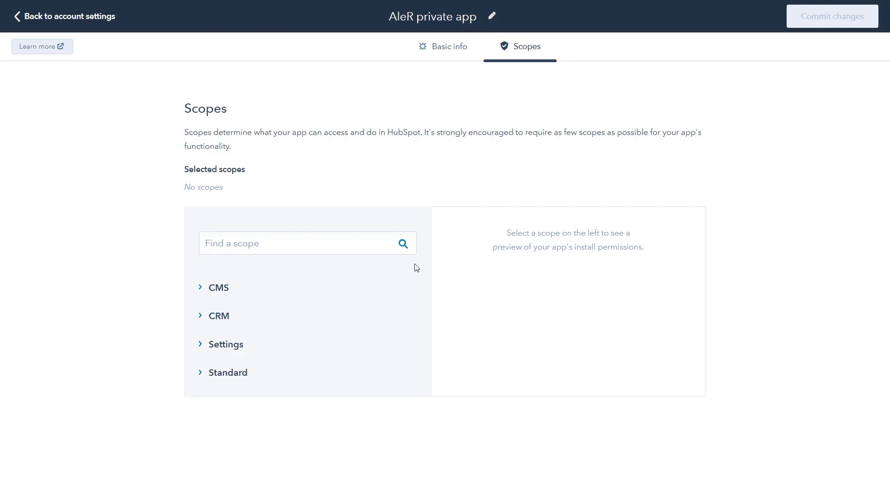
click(201, 316)
scroll(423, 314, down, 3)
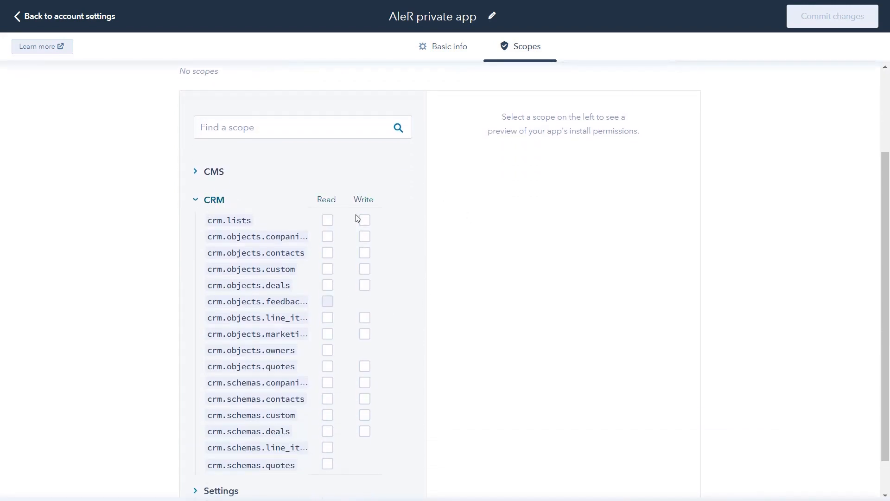
click(328, 221)
click(364, 222)
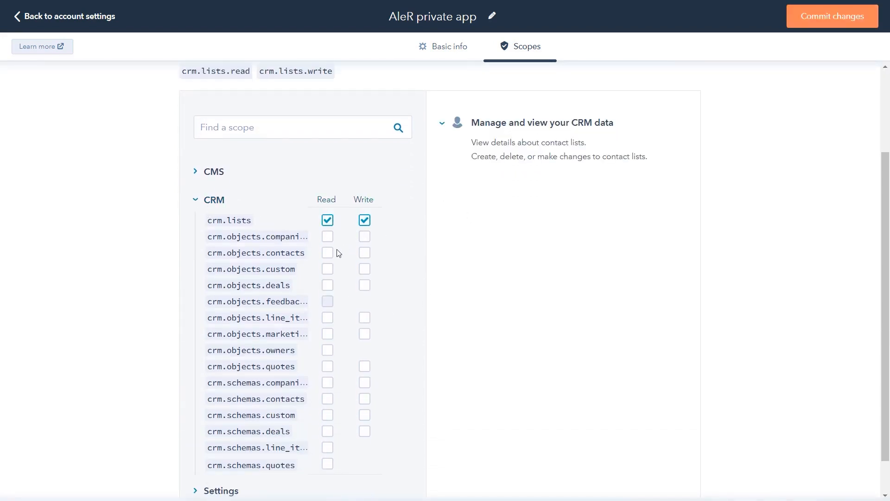
click(329, 253)
click(364, 253)
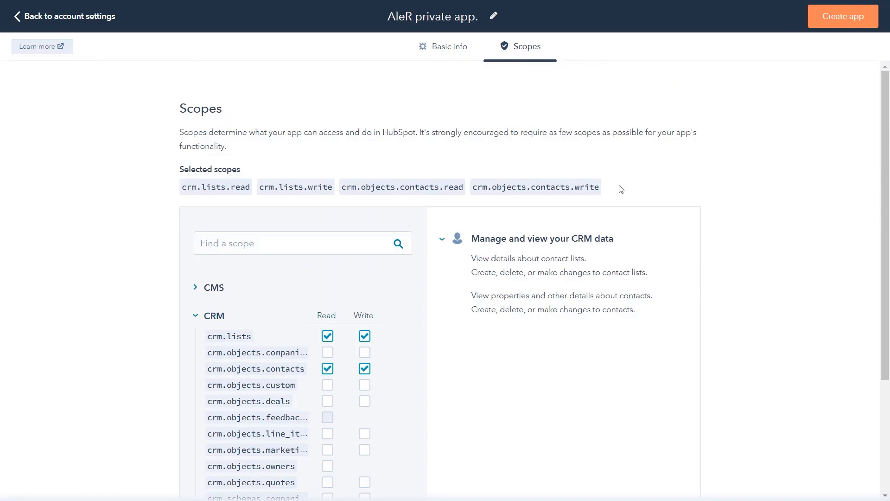
Step: Create the private app, reveal and copy its access token, and go to the app details
click(822, 26)
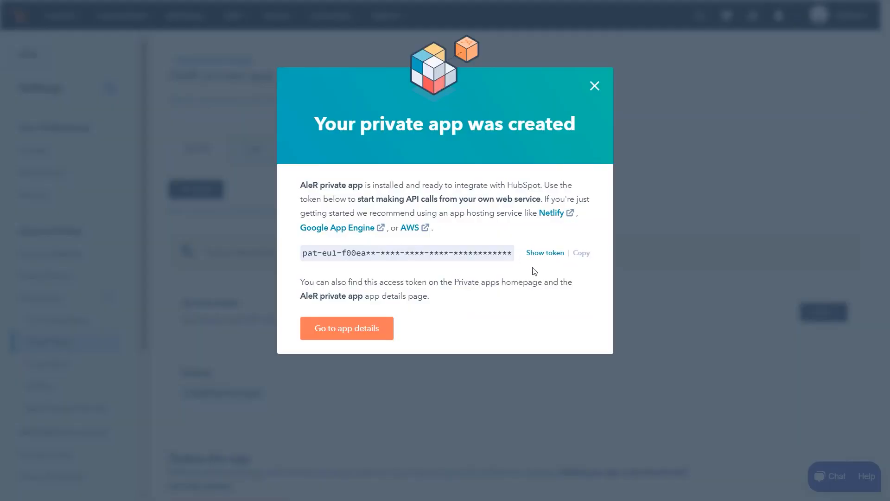
click(540, 258)
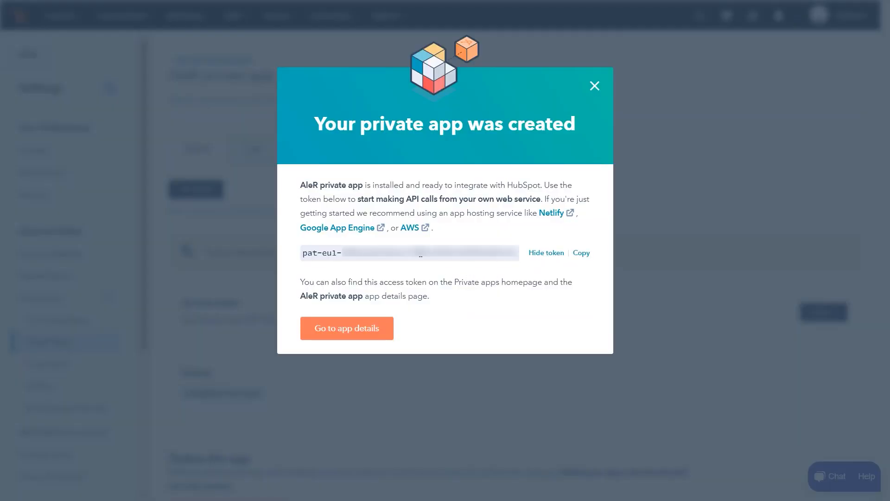
click(580, 253)
click(385, 332)
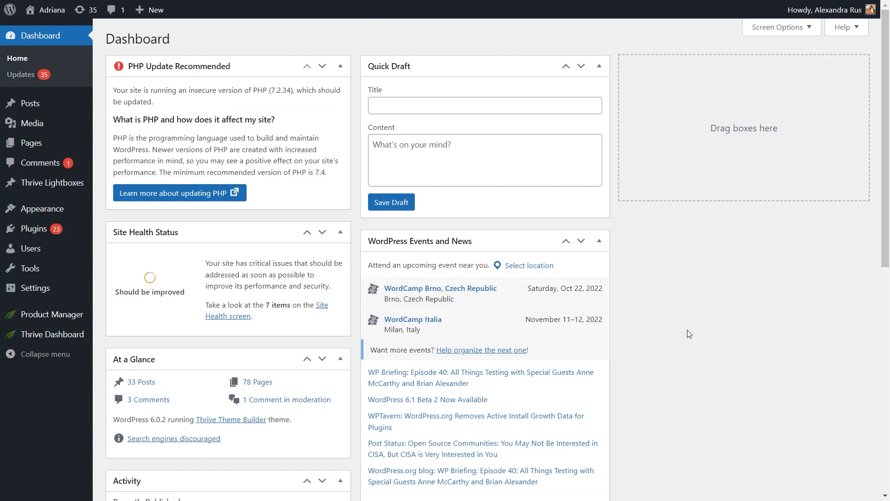
Step: In WordPress, open the API Connections manager of the Thrive Dashboard
mouse_move(42, 338)
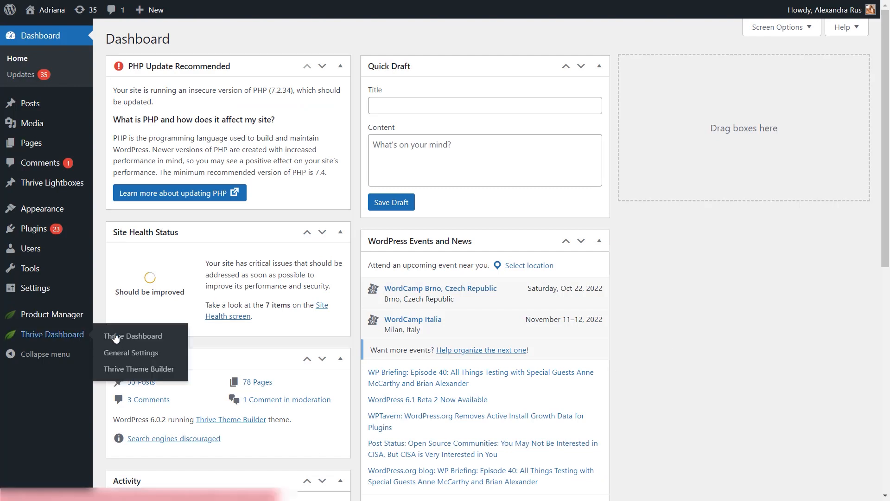
click(137, 338)
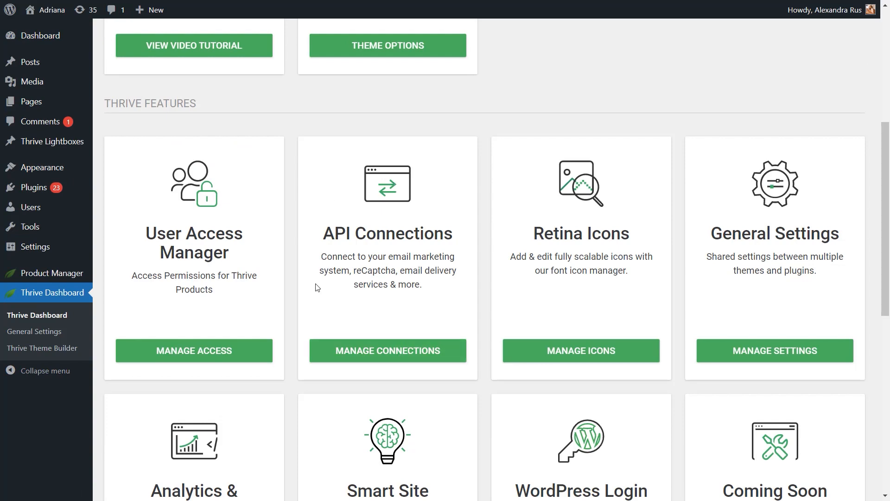
click(408, 358)
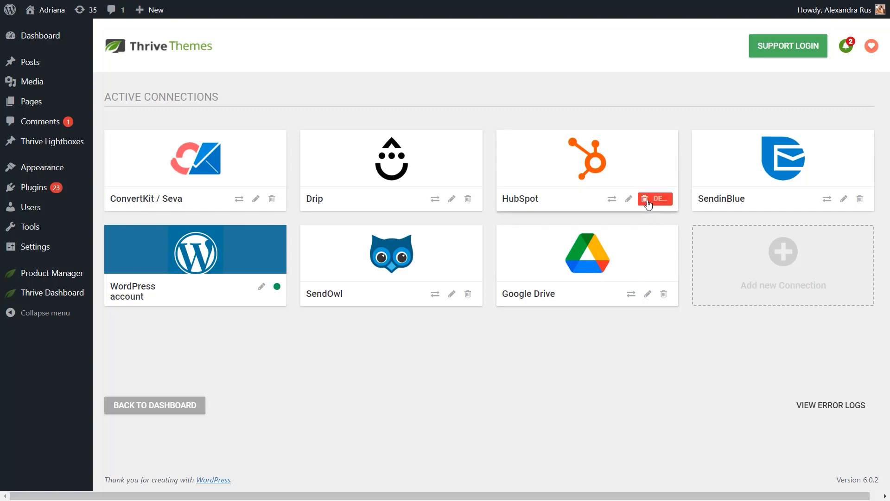
Step: Edit the HubSpot connection to use Version 2, paste the private app's access token, and connect
click(646, 201)
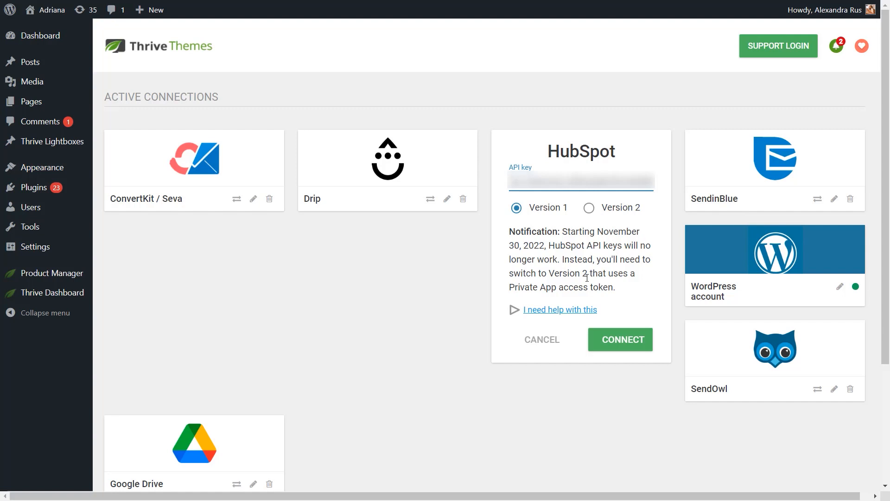
click(589, 208)
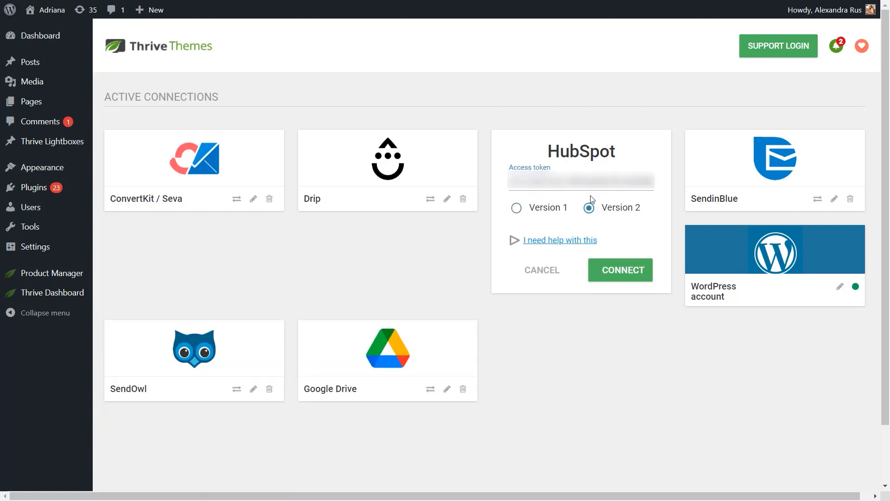
triple_click(582, 180)
key(ctrl+v)
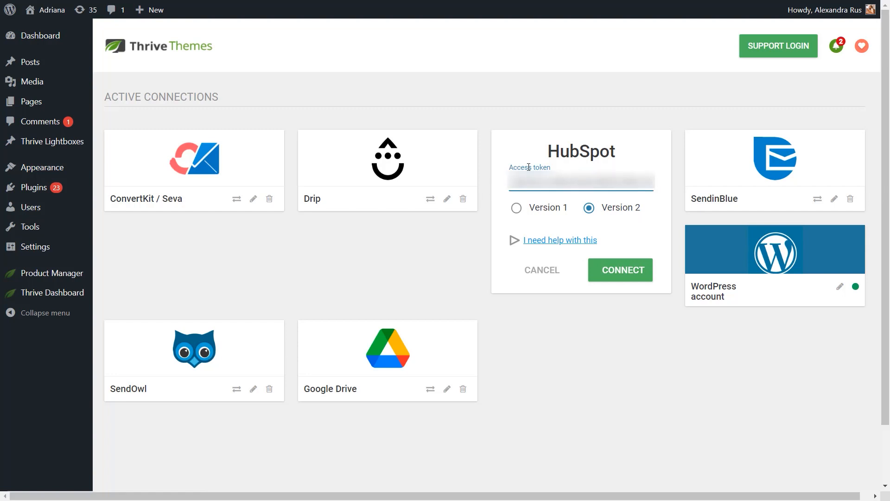
click(622, 275)
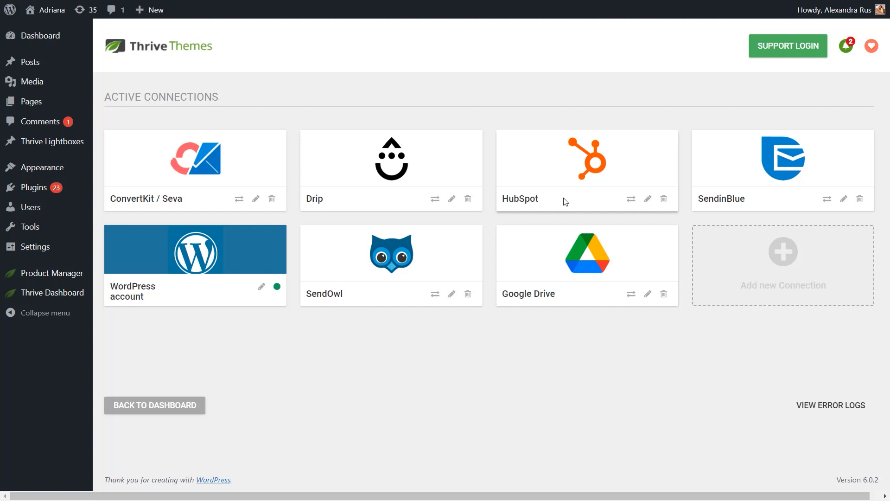
Step: Create and publish a page titled "ALE test page HubSpot" and launch Thrive Architect for it
mouse_move(60, 101)
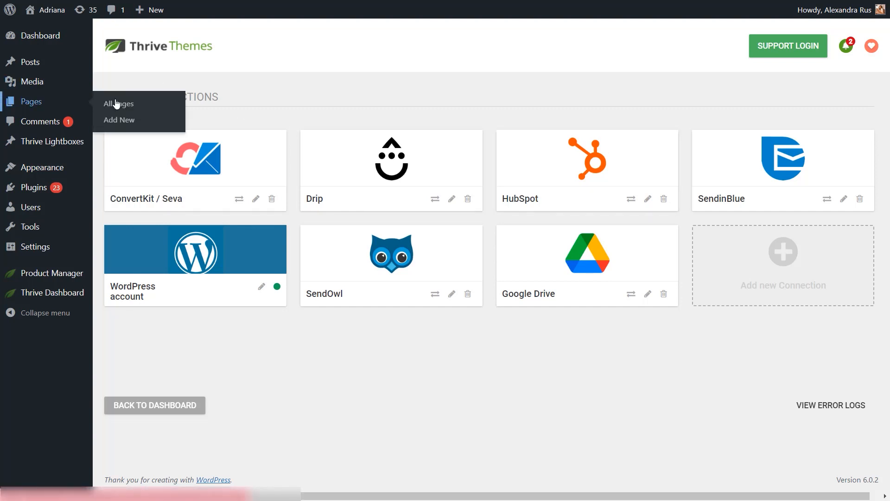
click(141, 103)
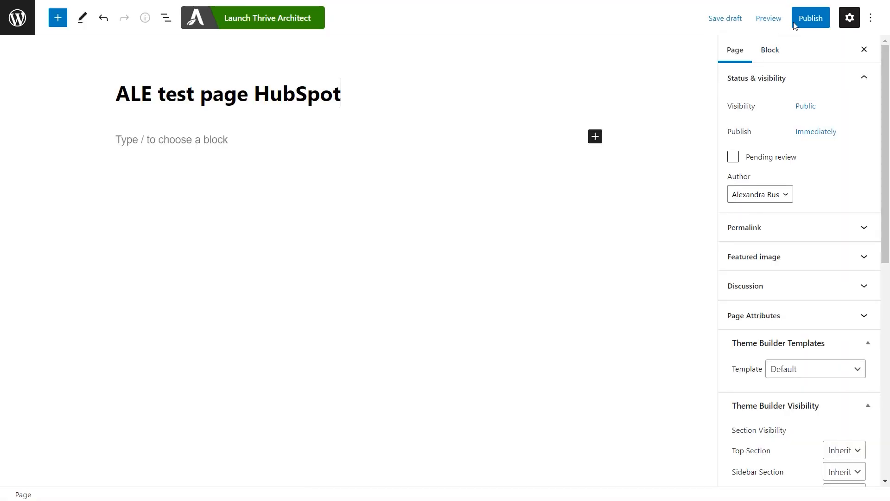
click(811, 18)
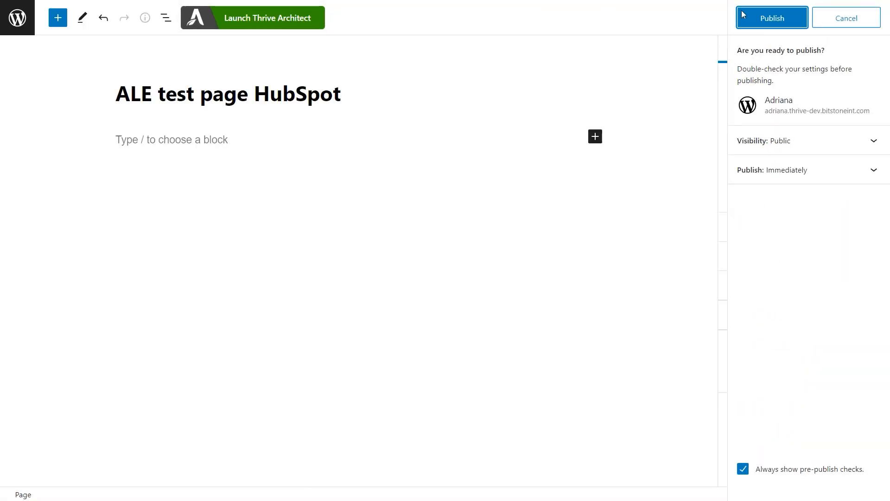
click(791, 24)
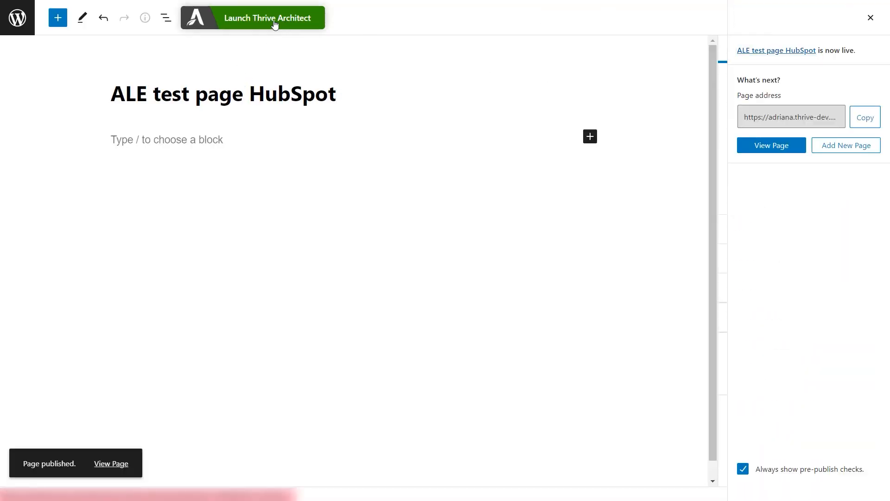
click(274, 26)
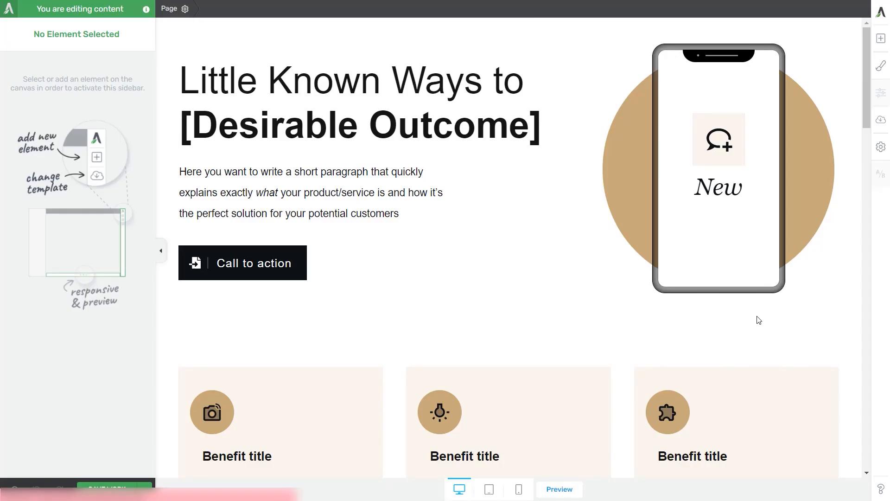
Step: Add a Lead Generation element with the Opt-in Form 10 template above the Testimonials section, and delete its background section
drag(866, 92, 880, 294)
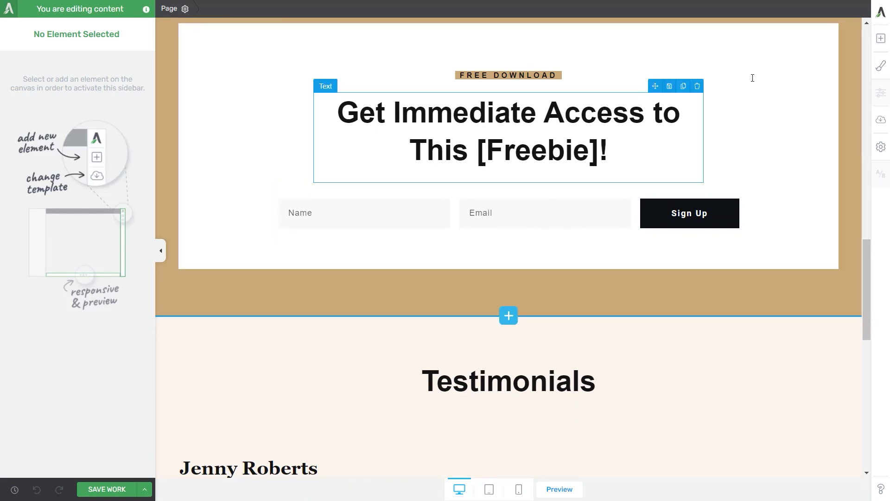
click(879, 41)
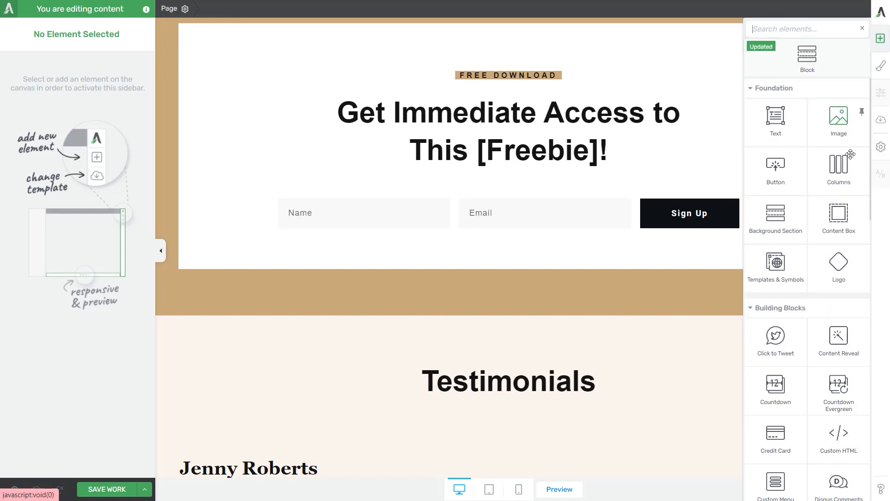
scroll(826, 230, down, 3)
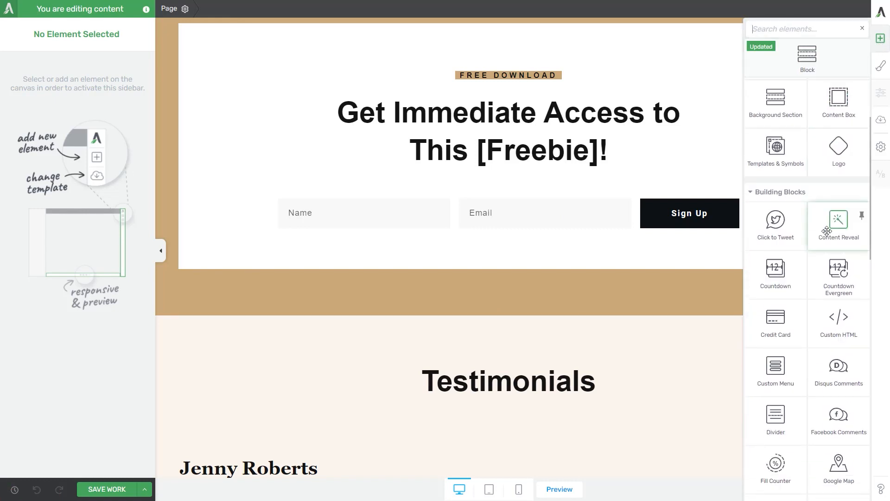
scroll(827, 230, down, 5)
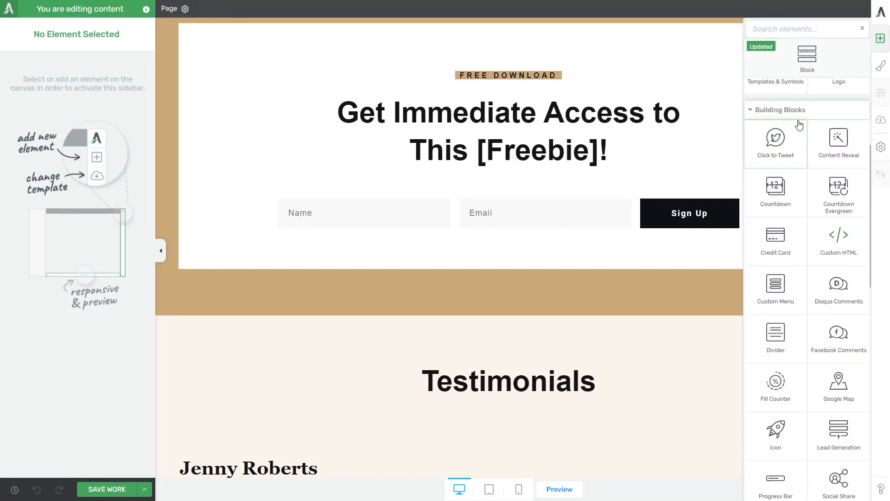
drag(819, 338, 610, 324)
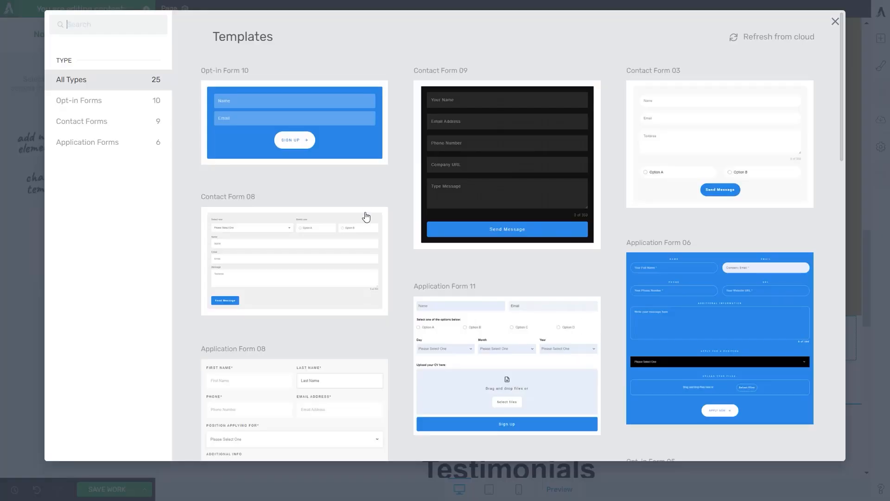
click(365, 157)
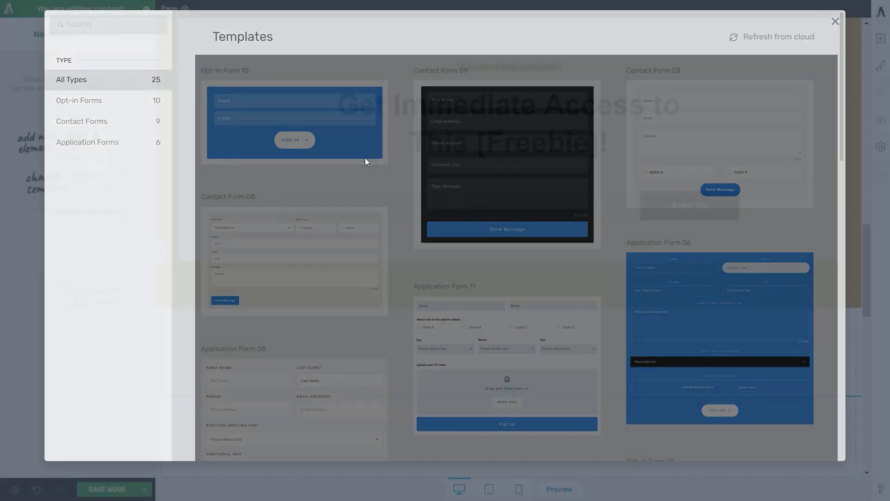
scroll(675, 343, up, 2)
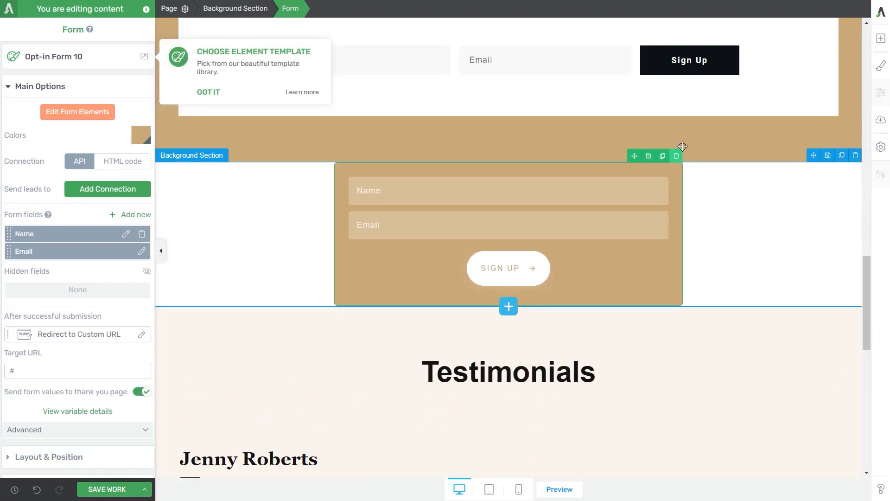
click(856, 156)
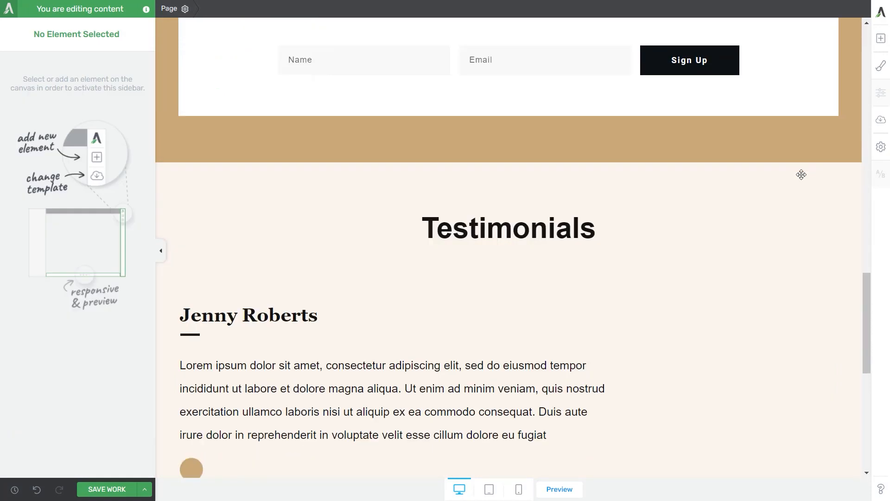
Step: Connect the existing sign-up form under the Free Download heading to HubSpot with the mailing list Contact-list-1
scroll(609, 295, up, 4)
click(609, 295)
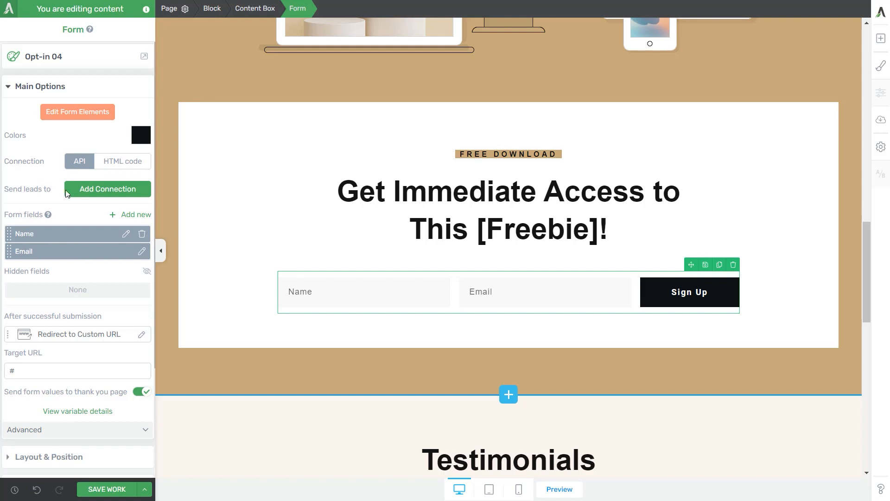
click(82, 191)
click(102, 228)
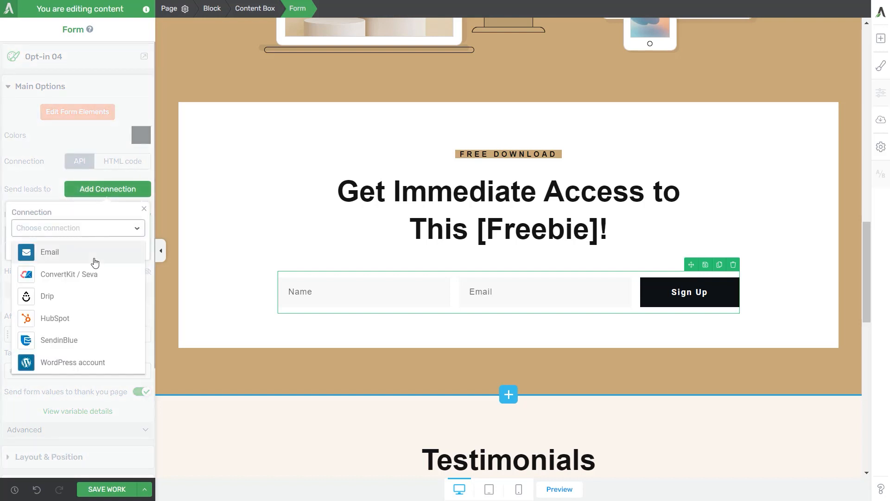
click(74, 318)
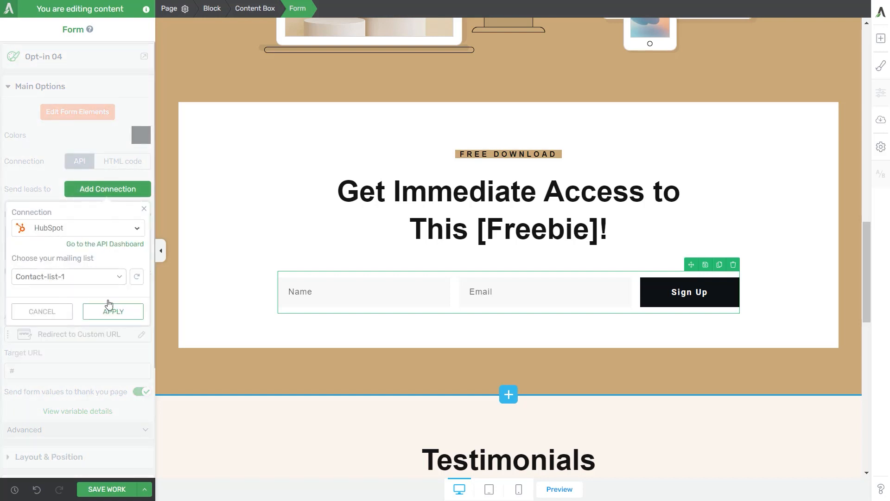
click(90, 278)
click(90, 279)
click(77, 278)
click(79, 278)
click(113, 311)
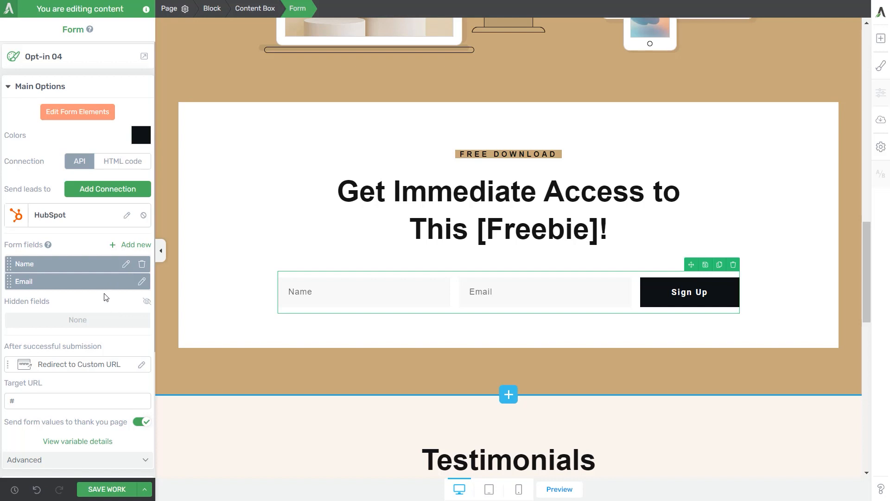
click(132, 244)
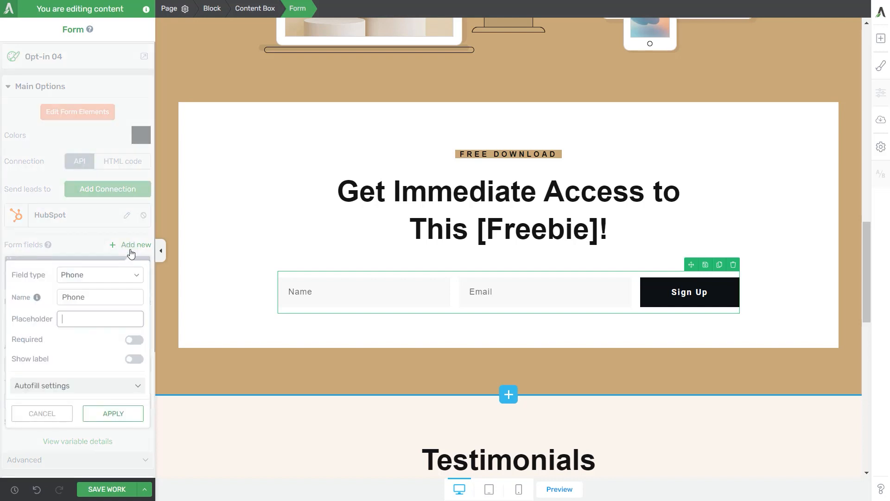
click(129, 277)
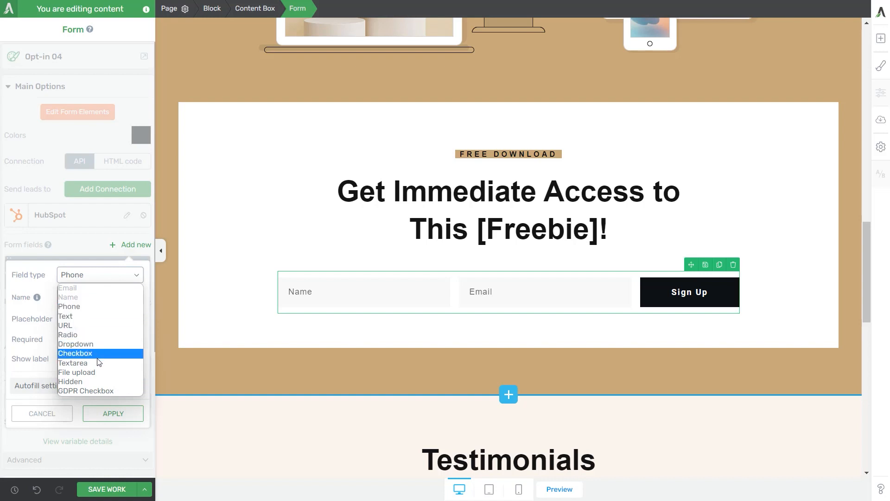
click(55, 406)
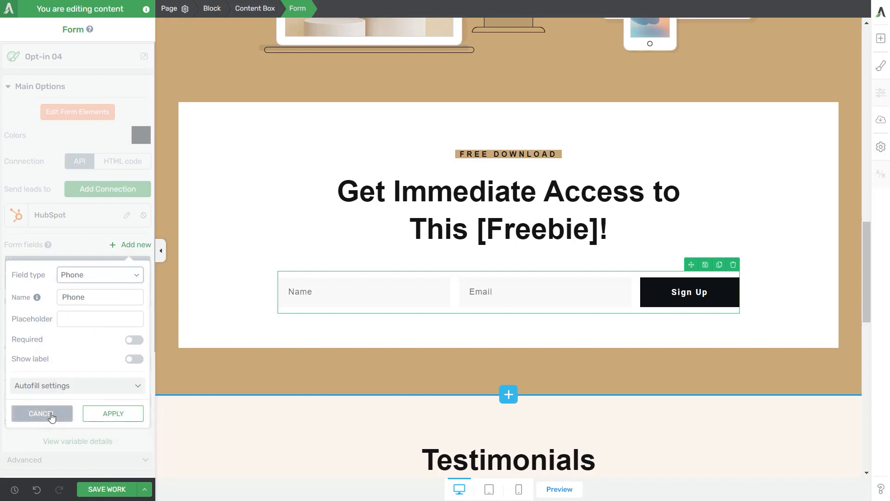
click(53, 414)
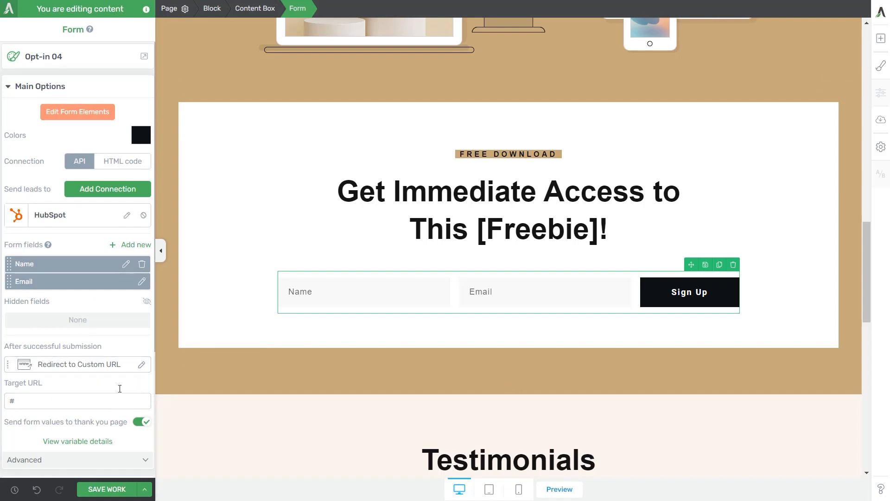
Step: Set the sign-up form's action after successful submission to Show success notification
click(66, 370)
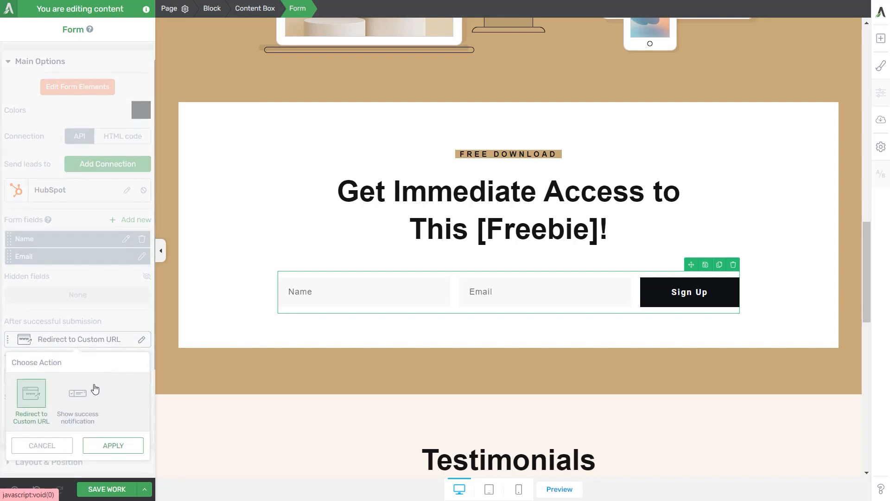
click(113, 444)
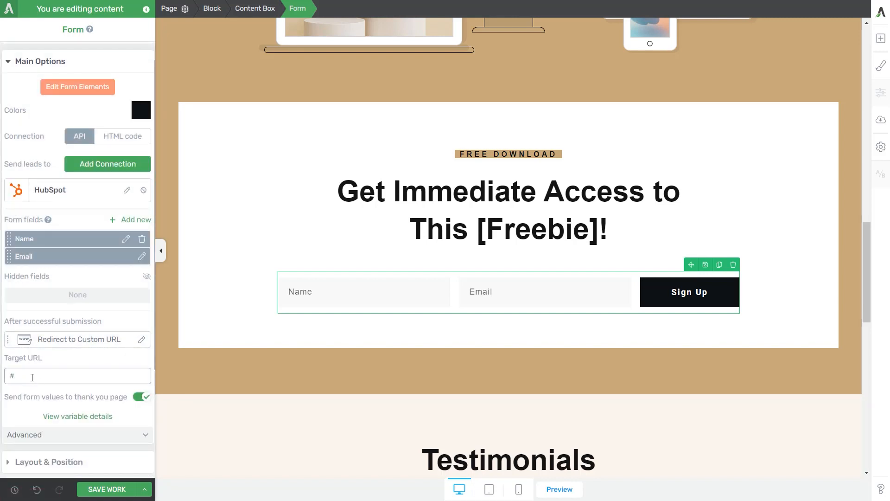
triple_click(32, 377)
click(67, 340)
click(77, 393)
click(113, 445)
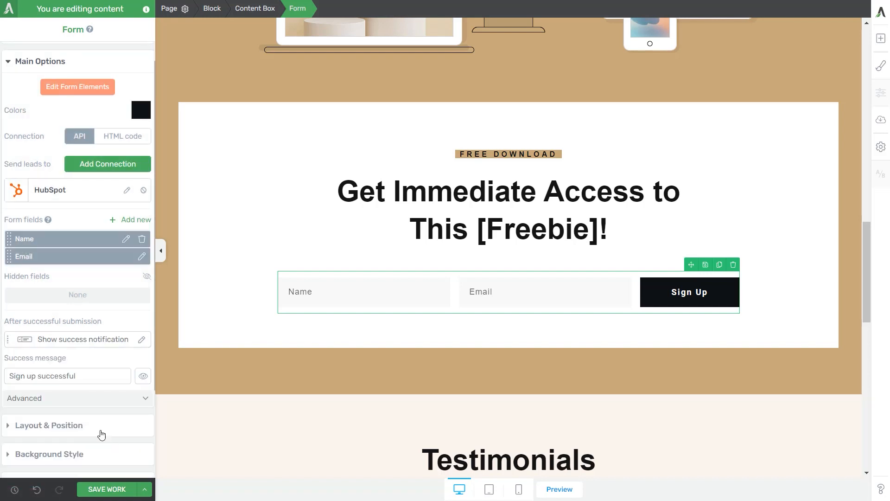